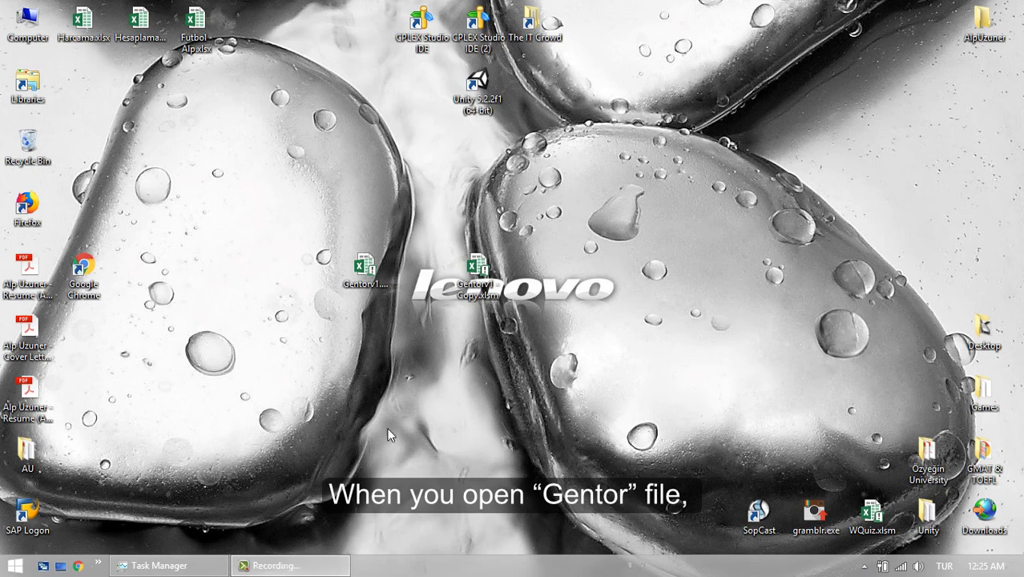
# Open the Gentorv1.xlsm workbook from the desktop in Excel
pyautogui.click(381, 297)
pyautogui.doubleClick(385, 302)
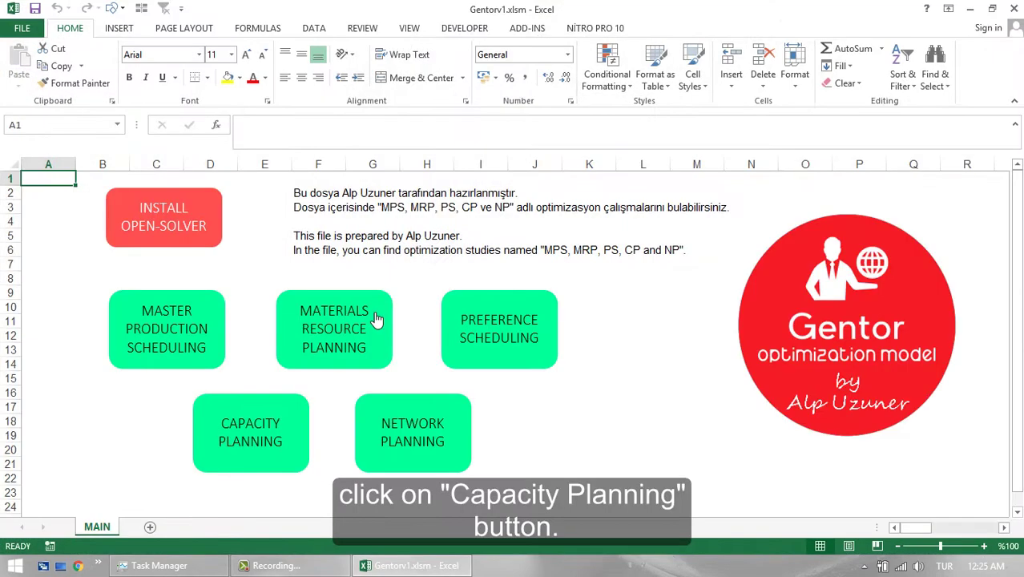
# Launch the CAPACITY PLANNING setup from the MAIN sheet
pyautogui.click(251, 468)
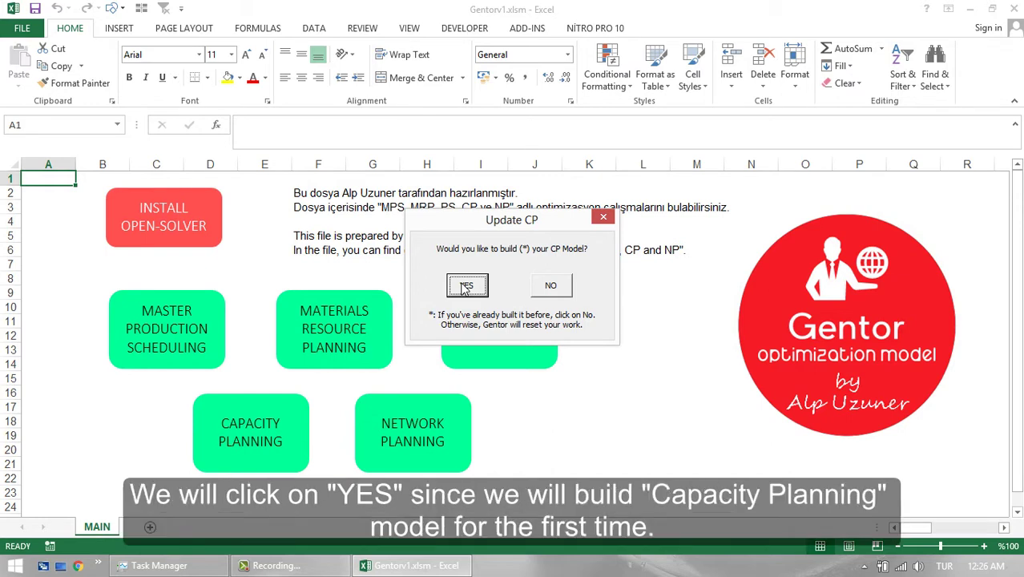
# Agree to build a new CP model with 3 production facilities
pyautogui.click(472, 297)
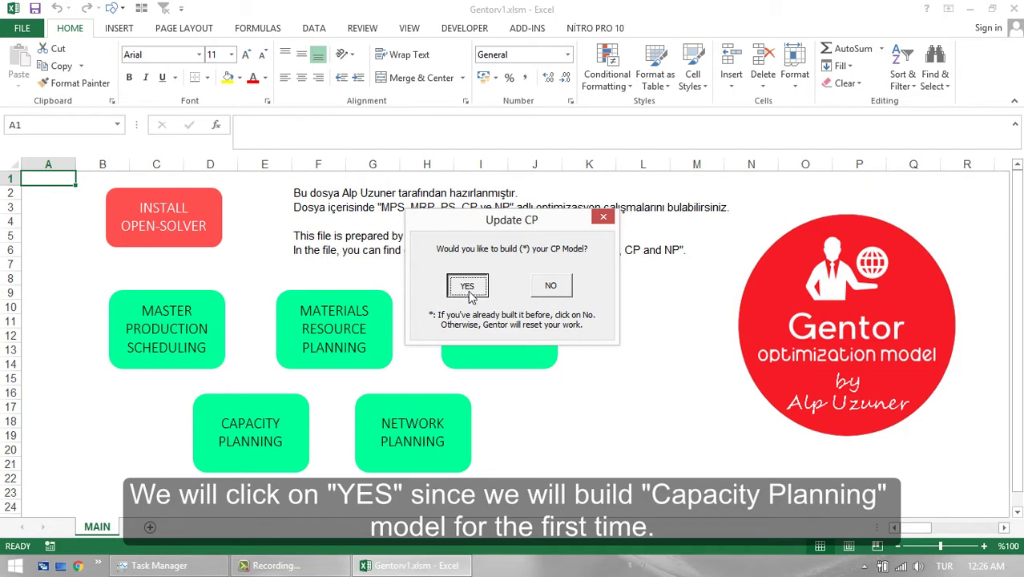
pyautogui.click(472, 295)
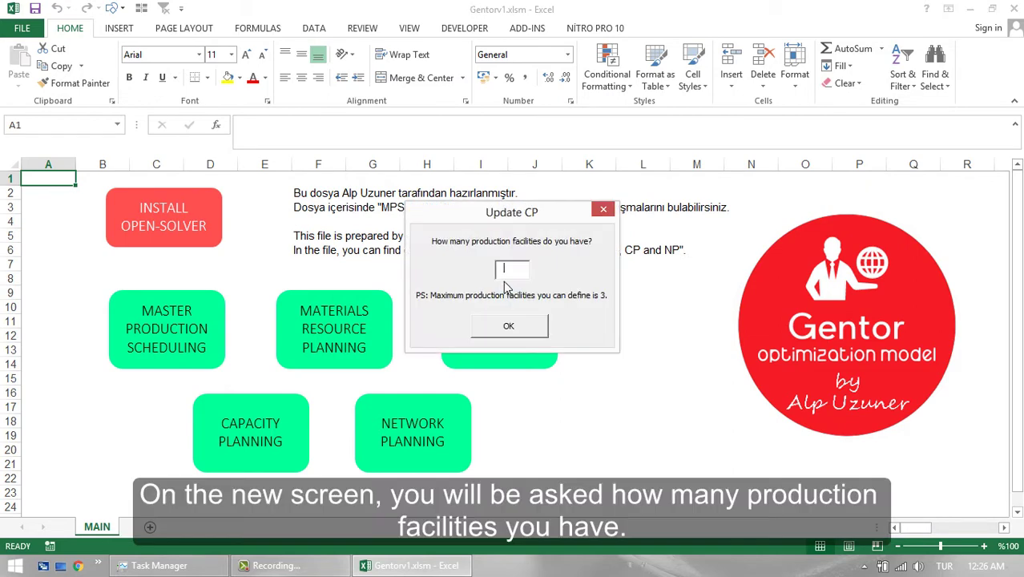
pyautogui.write('3')
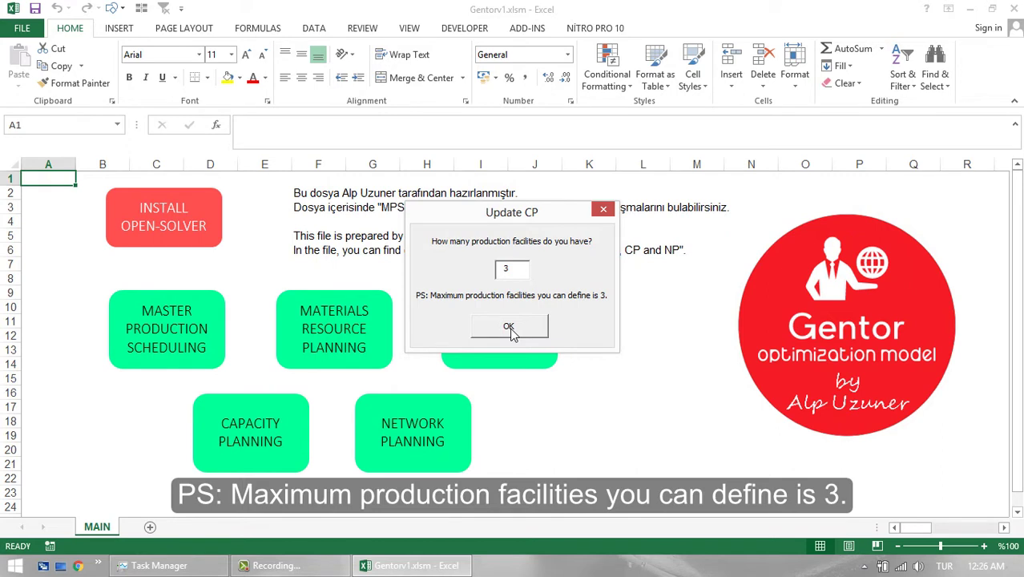
pyautogui.click(510, 327)
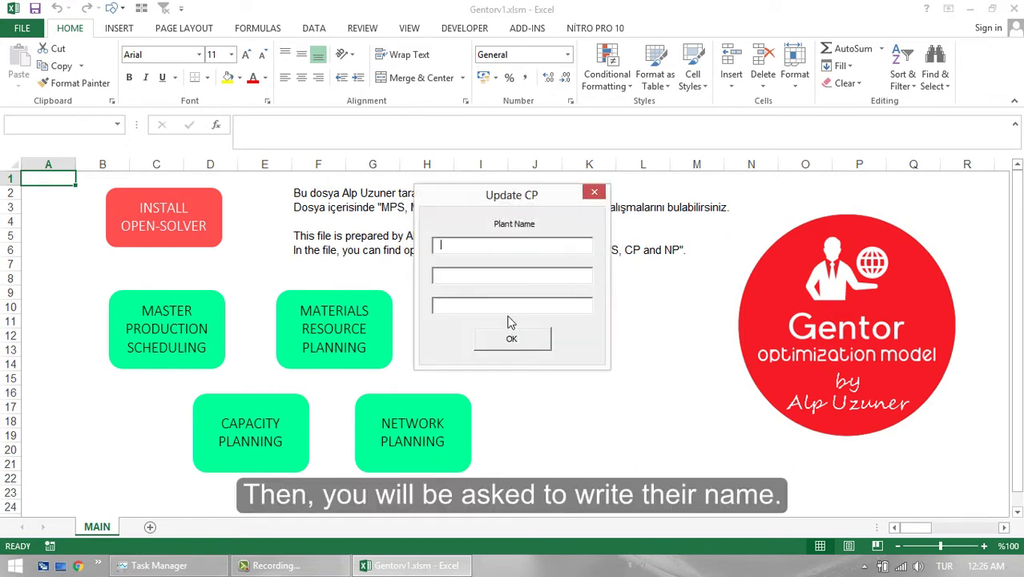
# Name the plants A, B and C, then enter 10 as the warehouse count
pyautogui.press('capslock')
pyautogui.write('A')
pyautogui.press('Tab')
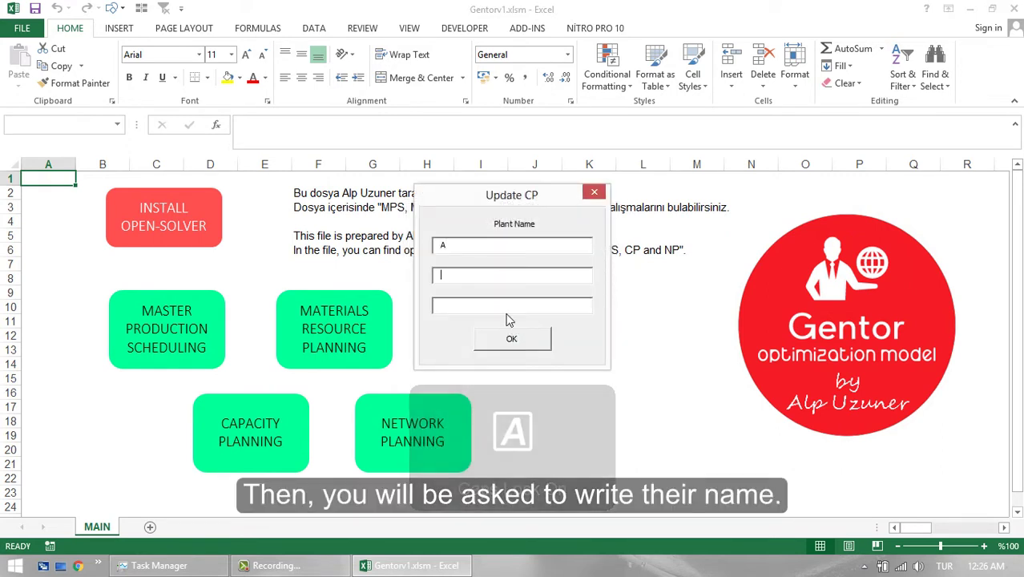
pyautogui.write('B')
pyautogui.press('Tab')
pyautogui.write('C')
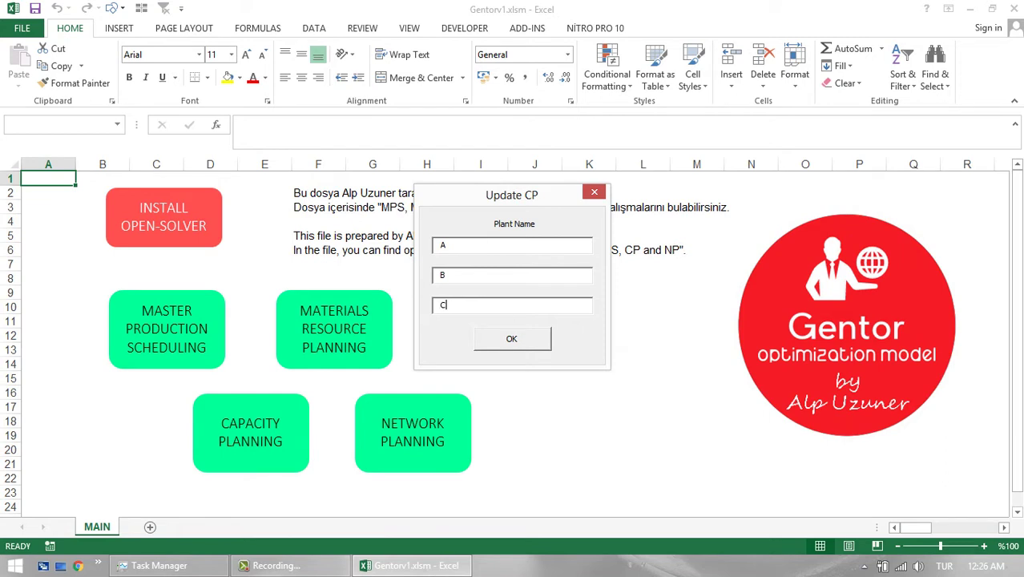
pyautogui.press('capslock')
pyautogui.click(506, 342)
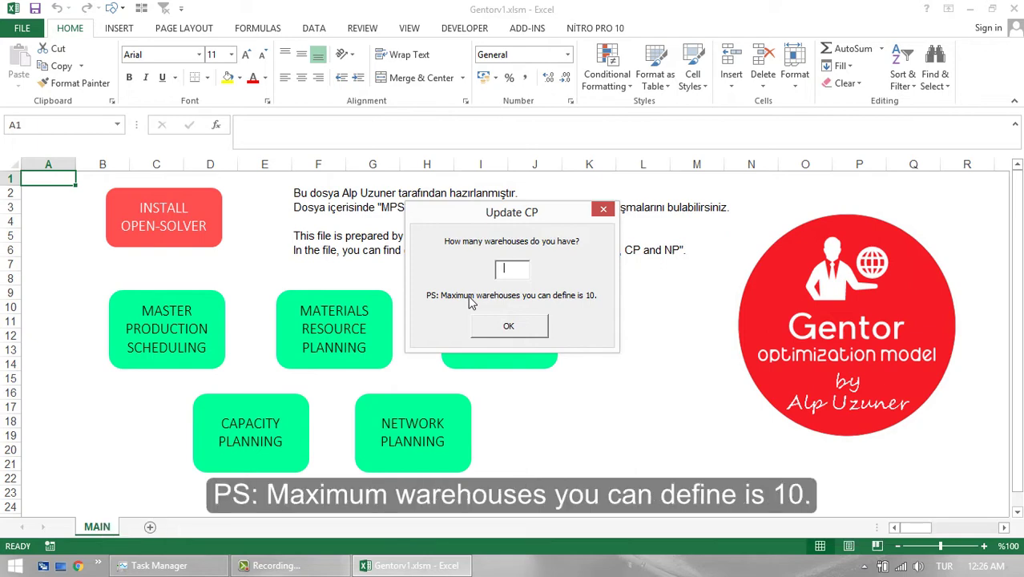
pyautogui.write('10')
# Confirm 10 warehouses and name the first seven Warehouse 1 through Warehouse 7
pyautogui.click(508, 337)
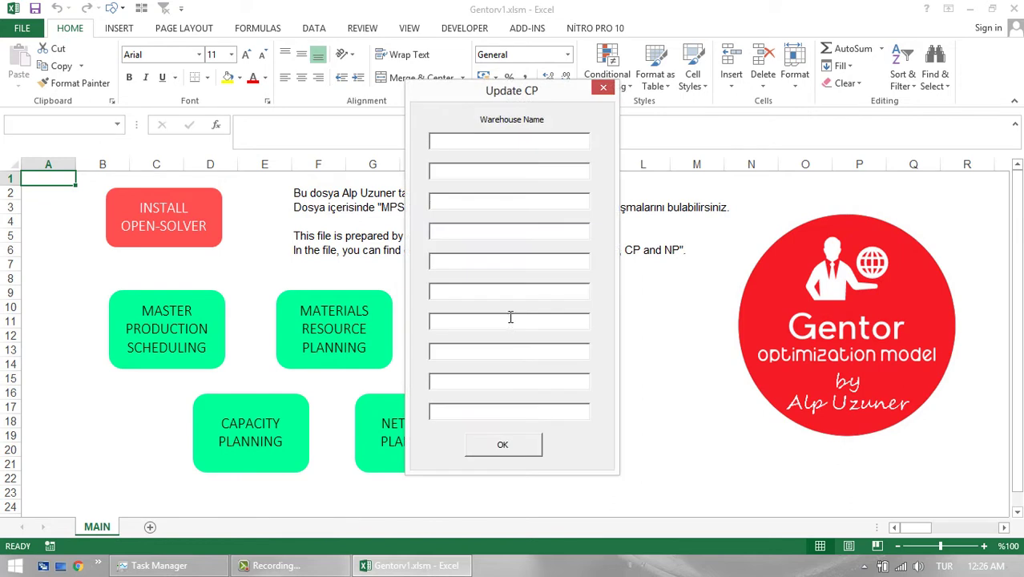
pyautogui.write('Warehouse 1')
pyautogui.press('Tab')
pyautogui.write('Warehouse 2')
pyautogui.press('Tab')
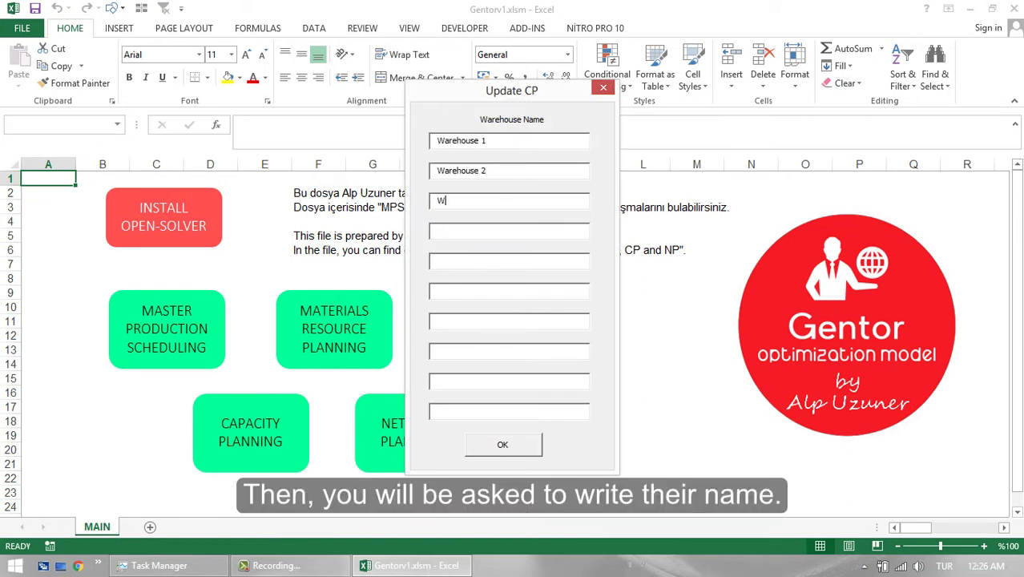
pyautogui.write('Warehouse 3')
pyautogui.press('Tab')
pyautogui.write('Warehouse 4')
pyautogui.press('Tab')
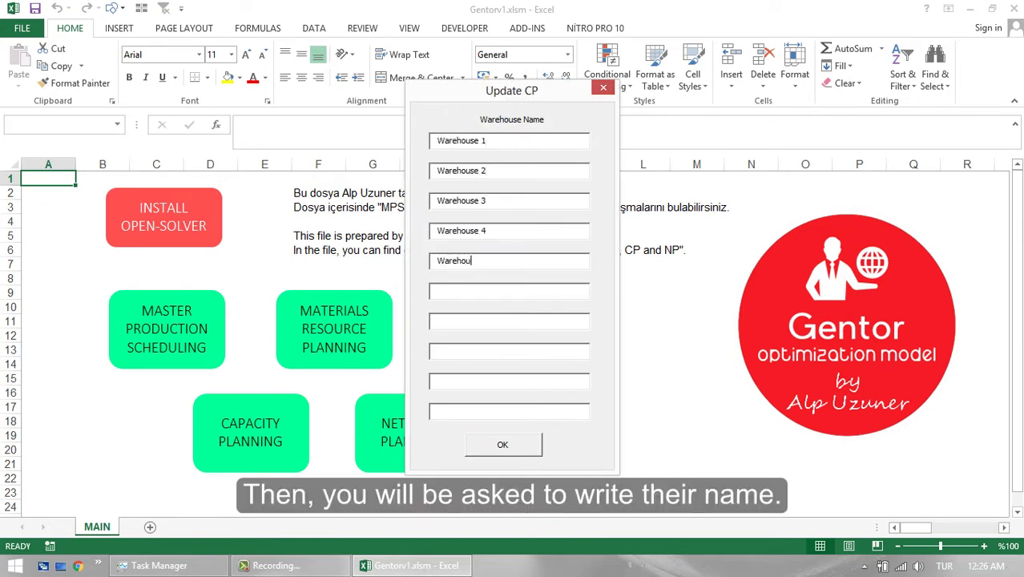
pyautogui.write('Warehouse 5')
pyautogui.press('Tab')
pyautogui.write('Warehouse 6')
pyautogui.press('Tab')
pyautogui.write('Warehouse 7')
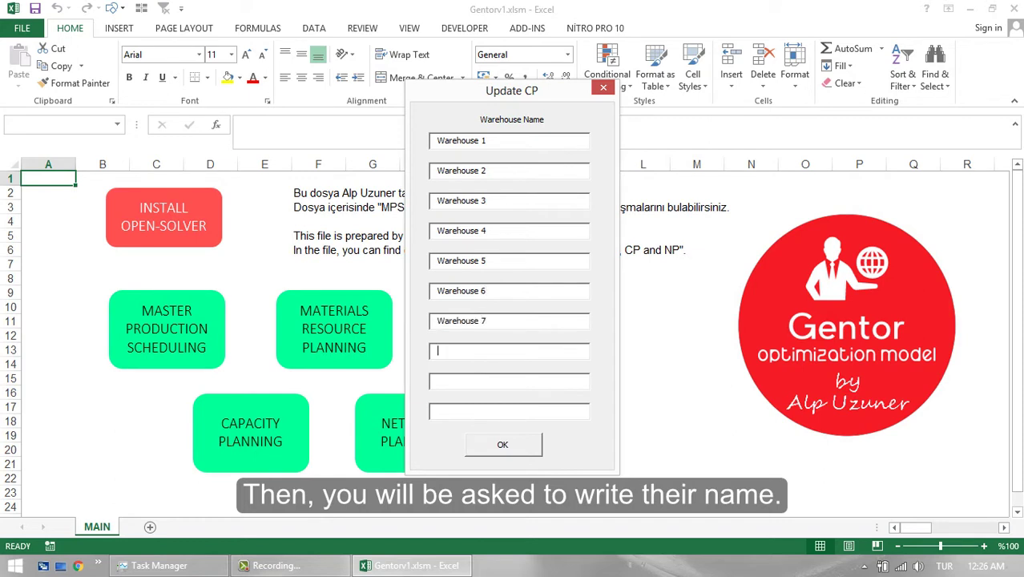
pyautogui.press('Tab')
# Name the remaining ones Warehouse 8, Warehouse 9 and Warehouse 10, and confirm the list
pyautogui.write('use 8')
pyautogui.press('Tab')
pyautogui.write('Warehouse')
pyautogui.press('Tab')
pyautogui.write('Warehou')
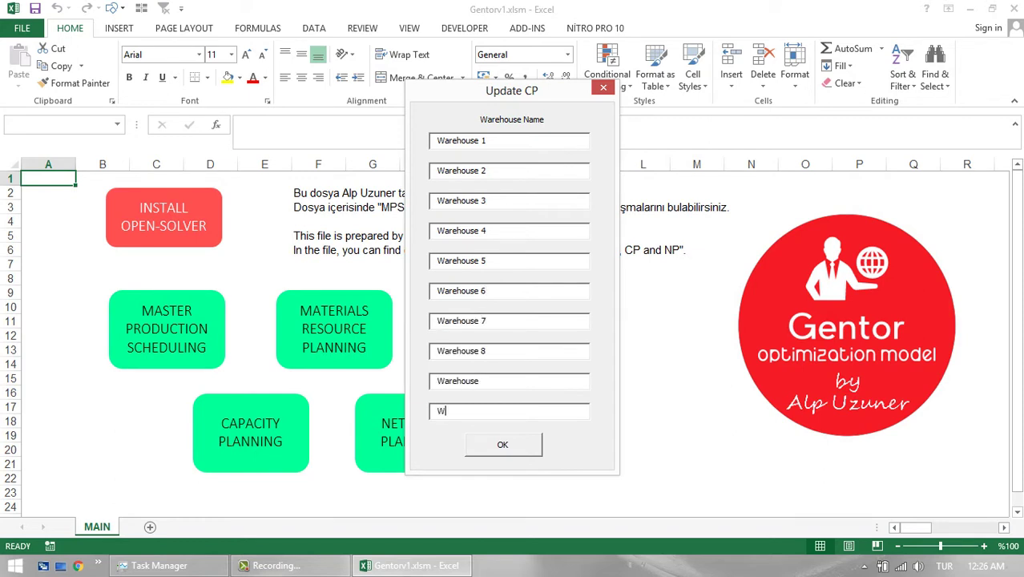
pyautogui.write('se')
pyautogui.click(552, 381)
pyautogui.write('9')
pyautogui.press('Tab')
pyautogui.press('End')
pyautogui.write('10')
pyautogui.click(503, 445)
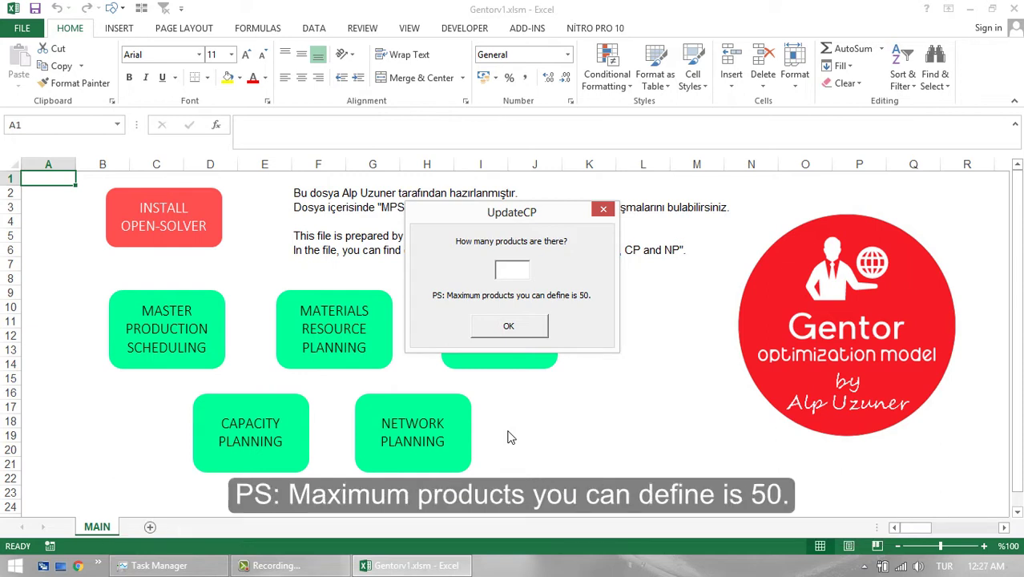
# Set 50 products and name them Product 1 through Product 50
pyautogui.write('5')
pyautogui.write('0')
pyautogui.press('Return')
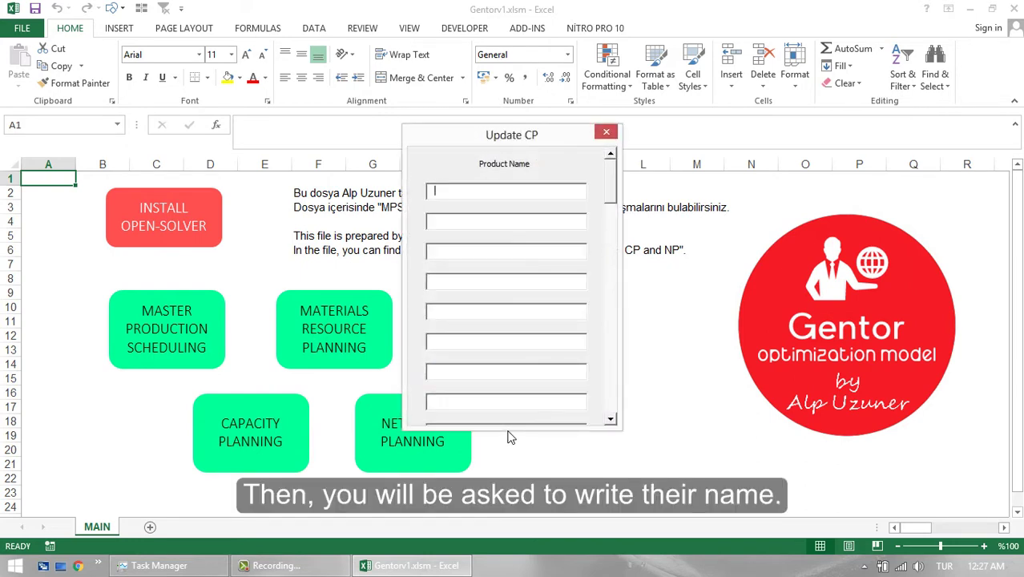
pyautogui.write('Product 1')
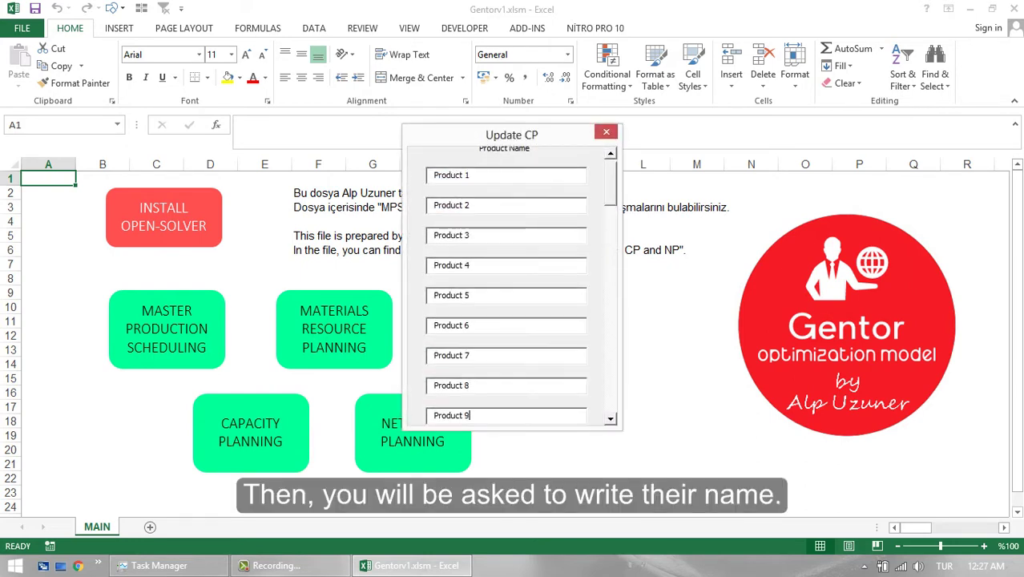
pyautogui.write('\tProduct 2\tProduct 3\tProduct 4\tProduct 5\tProduct 6\tProduct 7\tProduct 8\tProduct 9\tProduct 10\tProduct 11\tProduct 12\tProduct 13\tProduct 14\tProduct 15\tProduct 16\tProduct 17\tProduct 18\t')
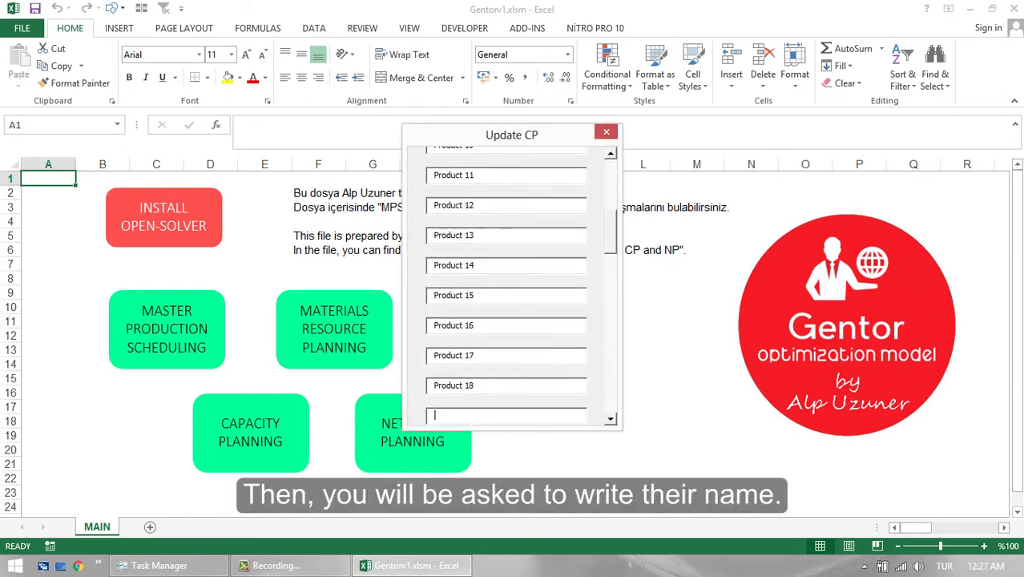
pyautogui.write('Product 19\tProduct 20\tProduct 21\tProduct 22\tProduct 23\tProduct 24\tProduct 25\tProduct 26\tProduct 27\tProduct 28\t')
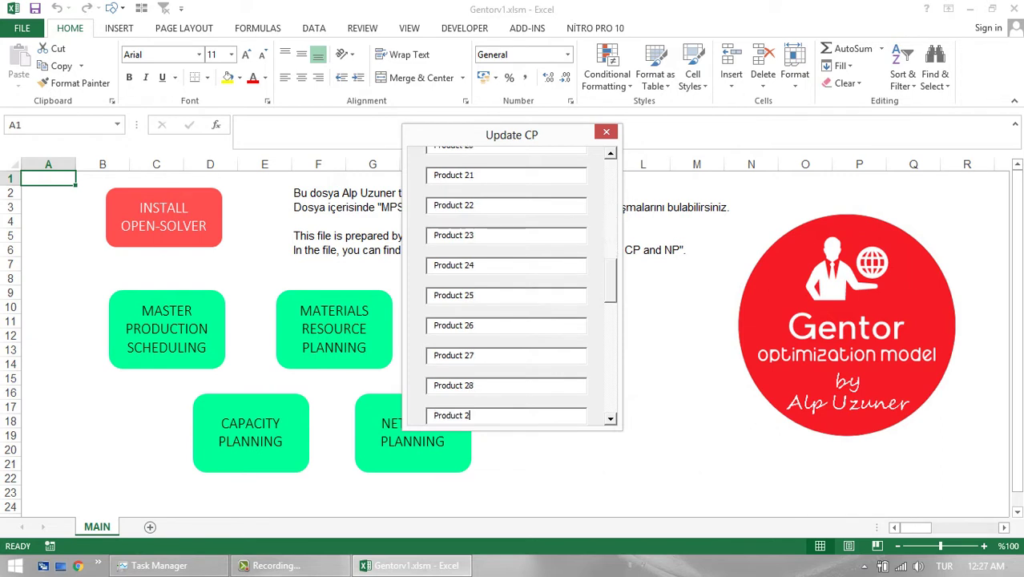
pyautogui.write('Product 29\tProduct 30\tProduct 31\tProduct 32\tProduct 33\tProduct 34\tProduct 35\tProduct 36\tProduct 37\tProduct 38\tProduct 39\t')
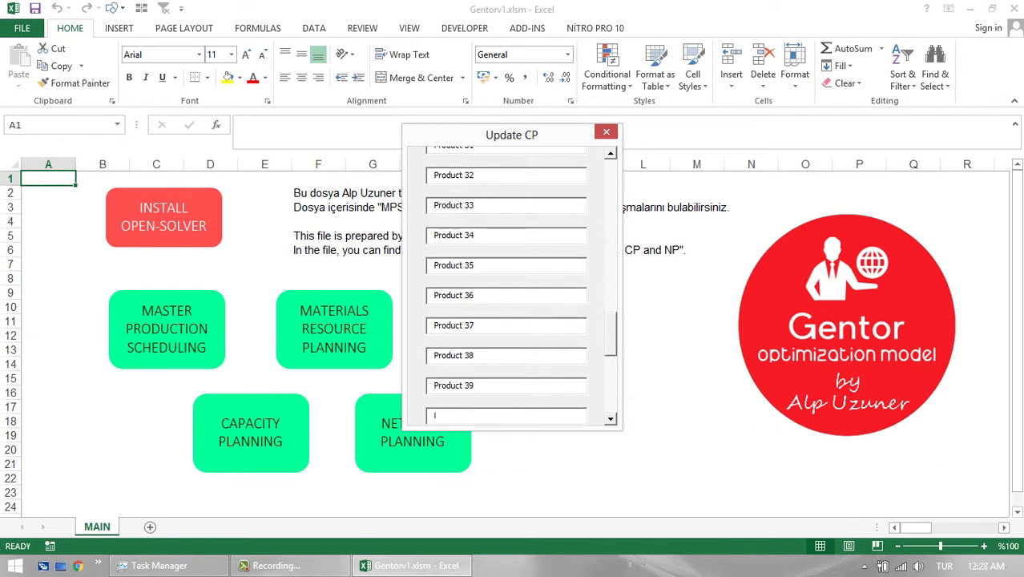
pyautogui.write('Product 40\tProduct 41\tProduct 42\tProduct 43\tProduct 44\tProduct 45\tProduct 46\tProduct 47\tProduct 48\tProduct 49\tProduct 50')
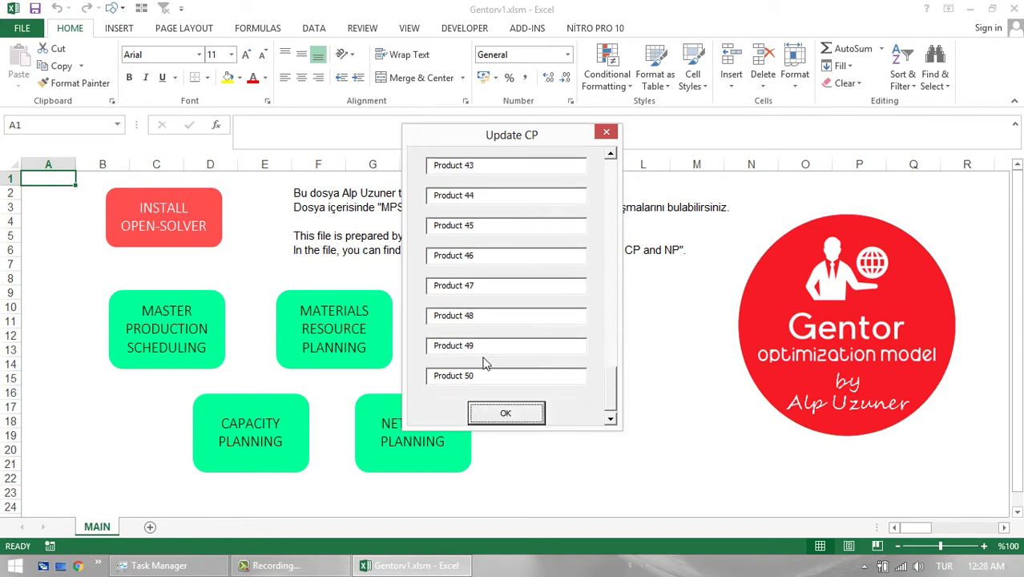
pyautogui.press('Return')
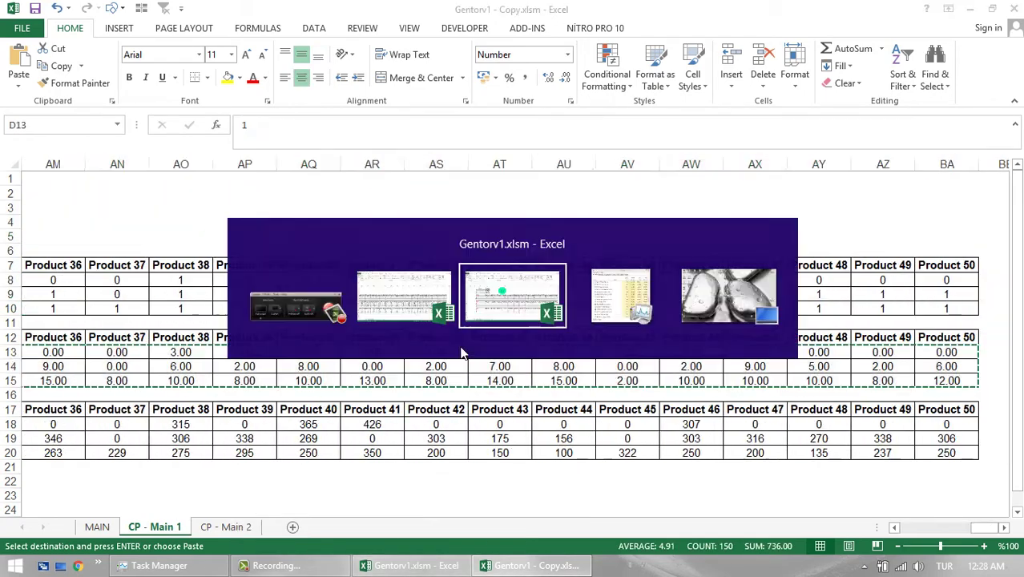
# Return to cell A1 at the top of the filled CP - Main 1 sheet
pyautogui.click(36, 179)
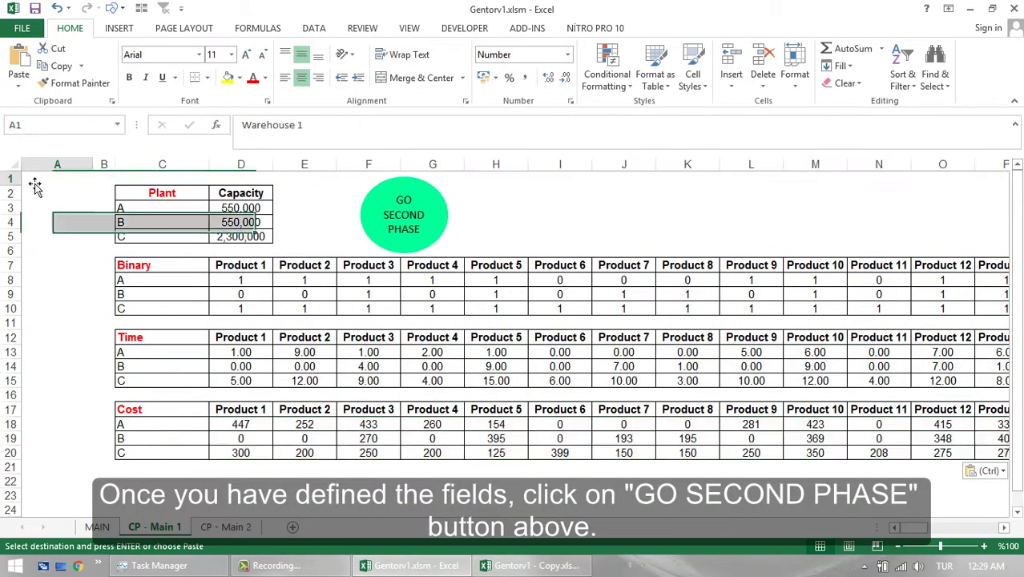
# Paste the copy workbook's monthly demand values into CP - Main 2 and run the solver
pyautogui.click(405, 249)
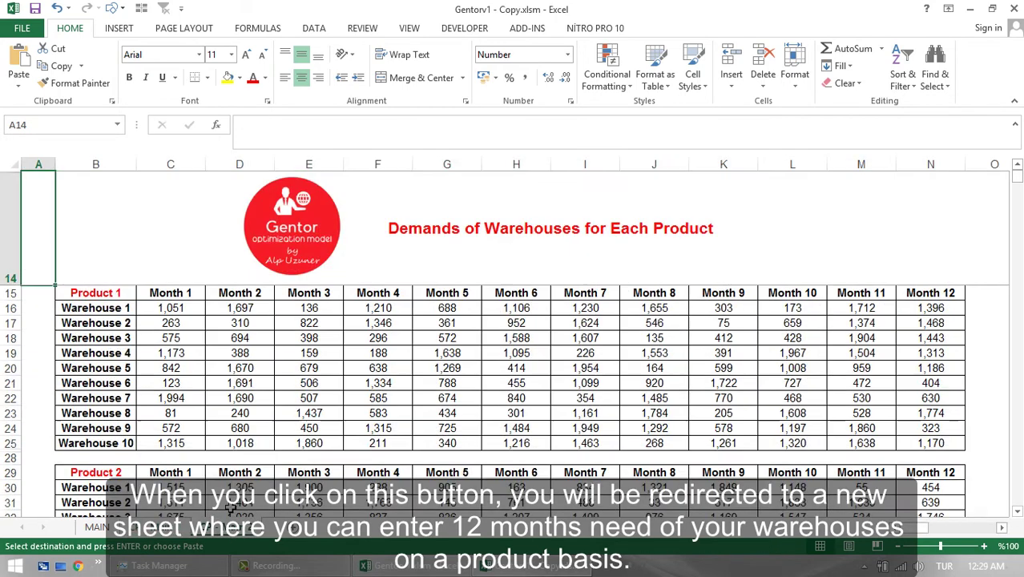
pyautogui.click(164, 311)
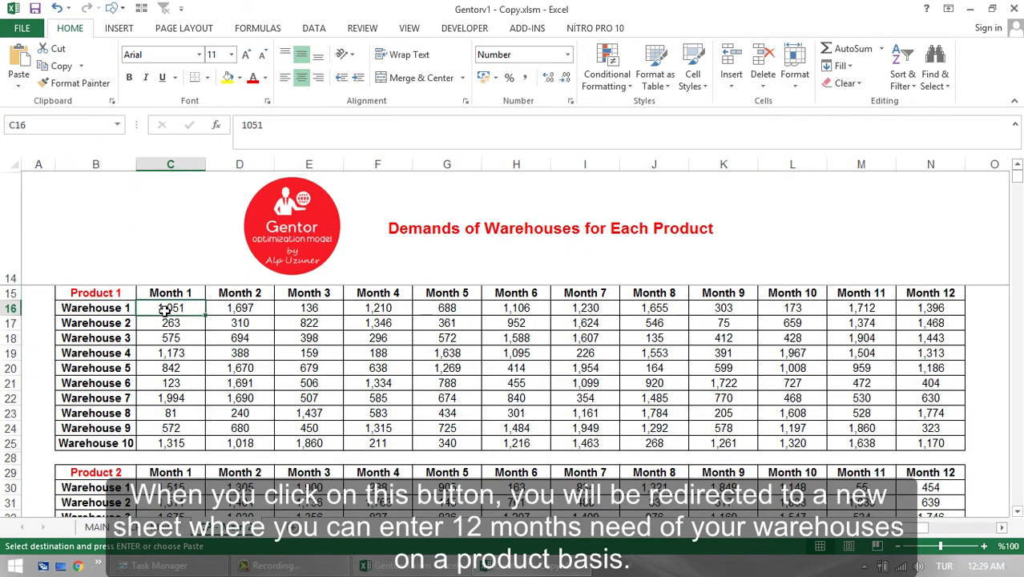
pyautogui.hotkey('ctrl', 'shift', 'End')
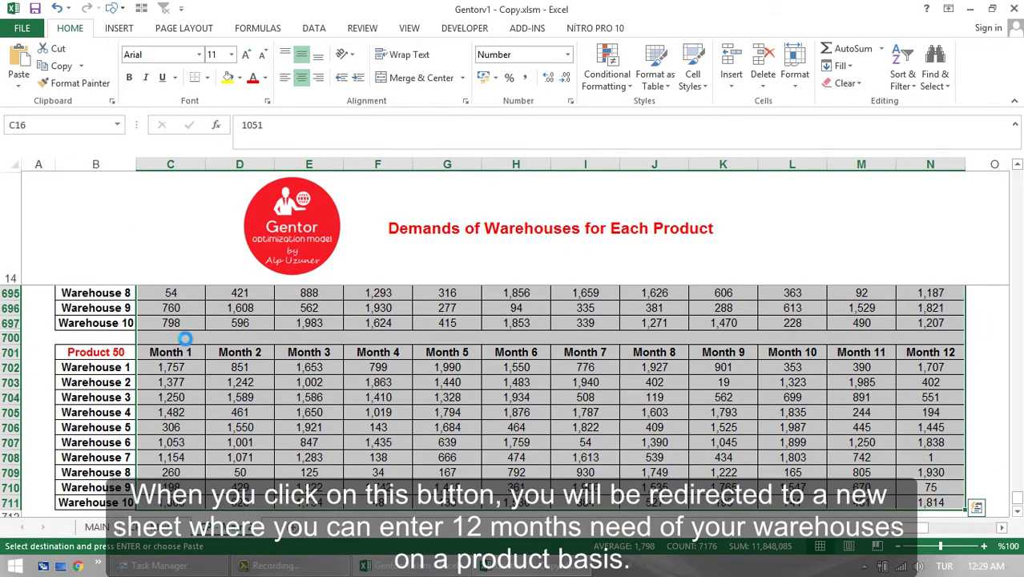
pyautogui.hotkey('ctrl', 'c')
pyautogui.hotkey('alt', 'Tab')
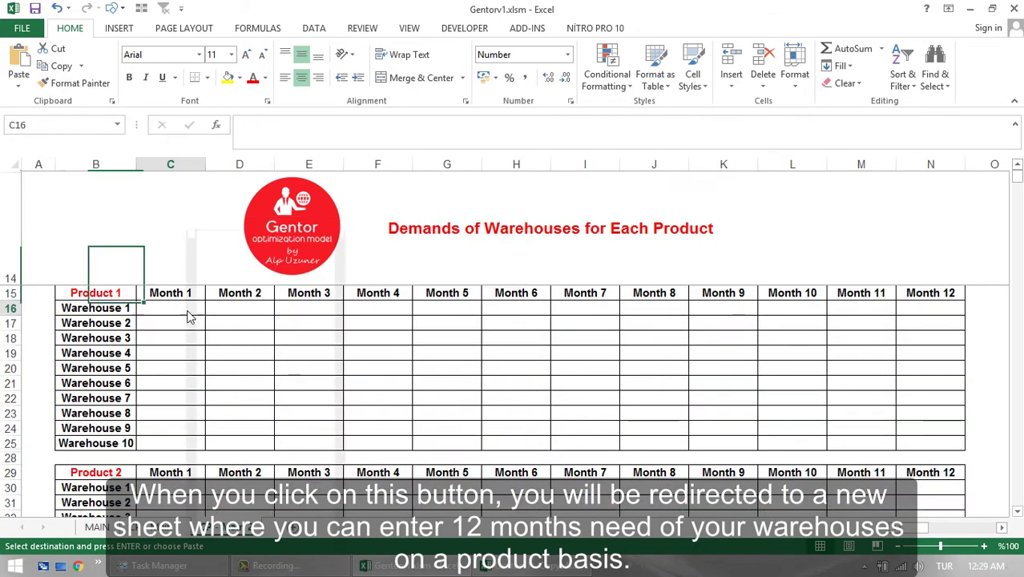
pyautogui.hotkey('ctrl', 'shift', 'End')
pyautogui.hotkey('ctrl', 'v')
pyautogui.click(182, 455)
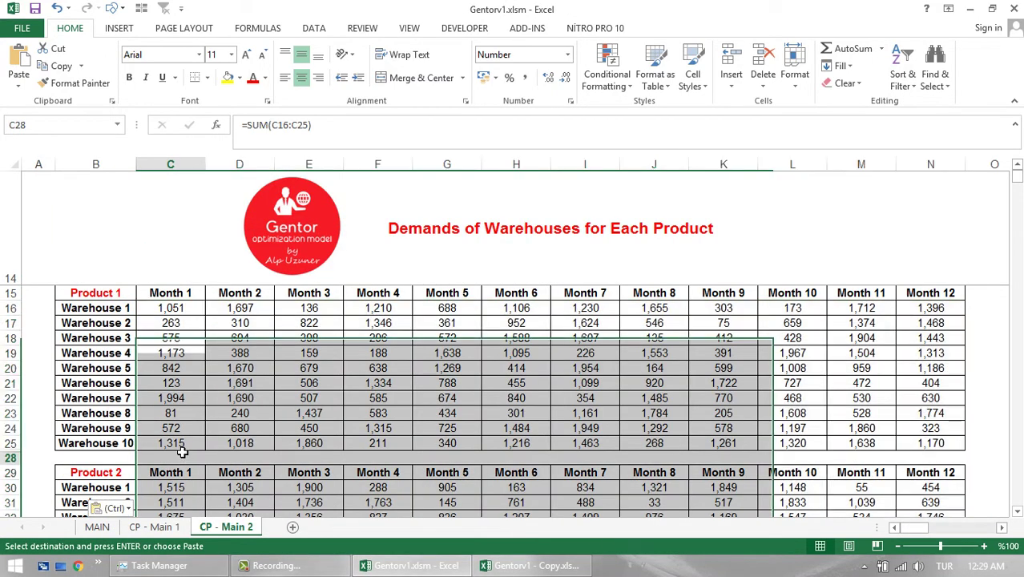
pyautogui.click(285, 271)
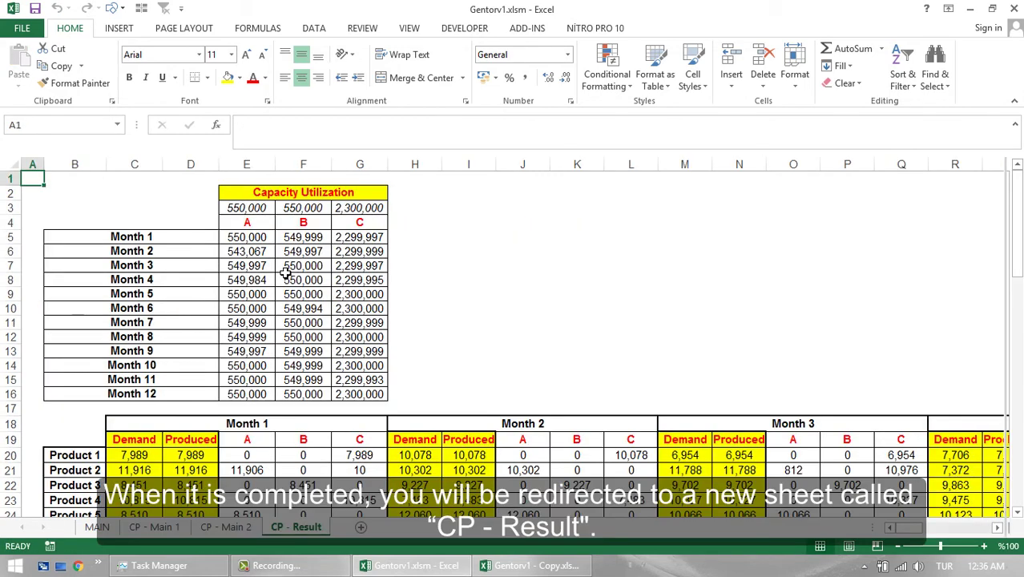
pyautogui.moveTo(260, 241); pyautogui.dragTo(377, 398)
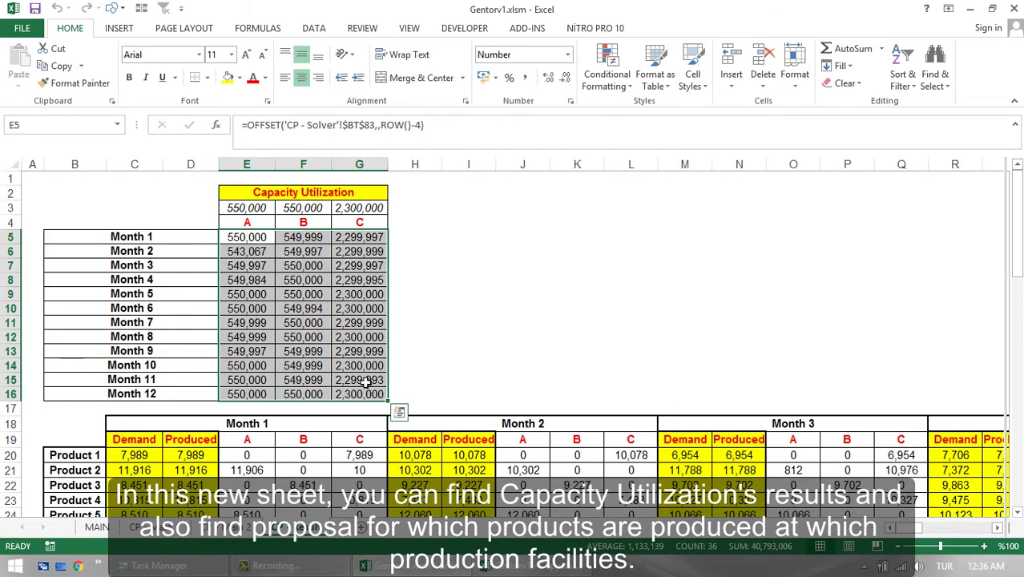
pyautogui.click(250, 208)
pyautogui.moveTo(304, 207); pyautogui.dragTo(353, 210)
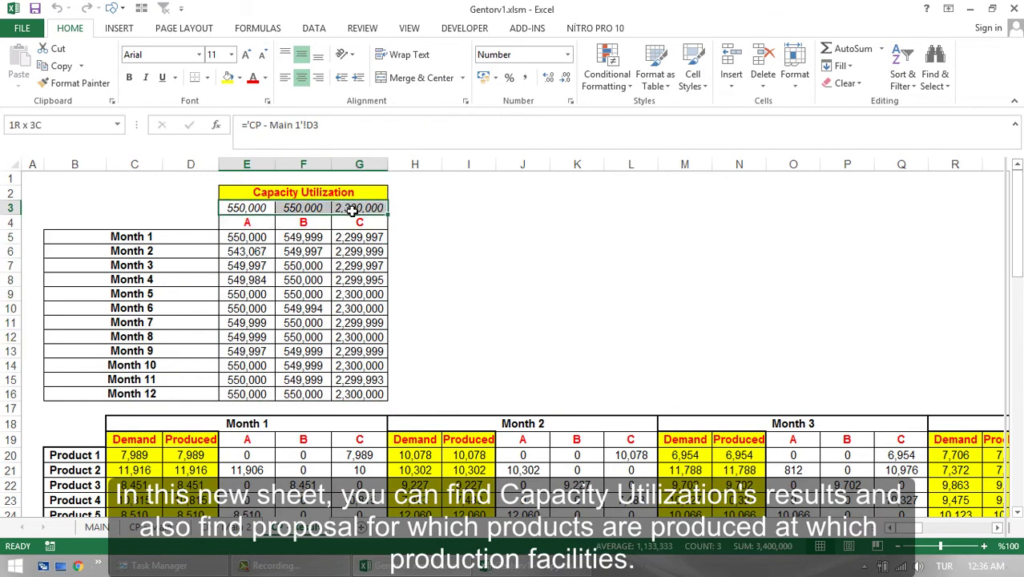
pyautogui.click(40, 178)
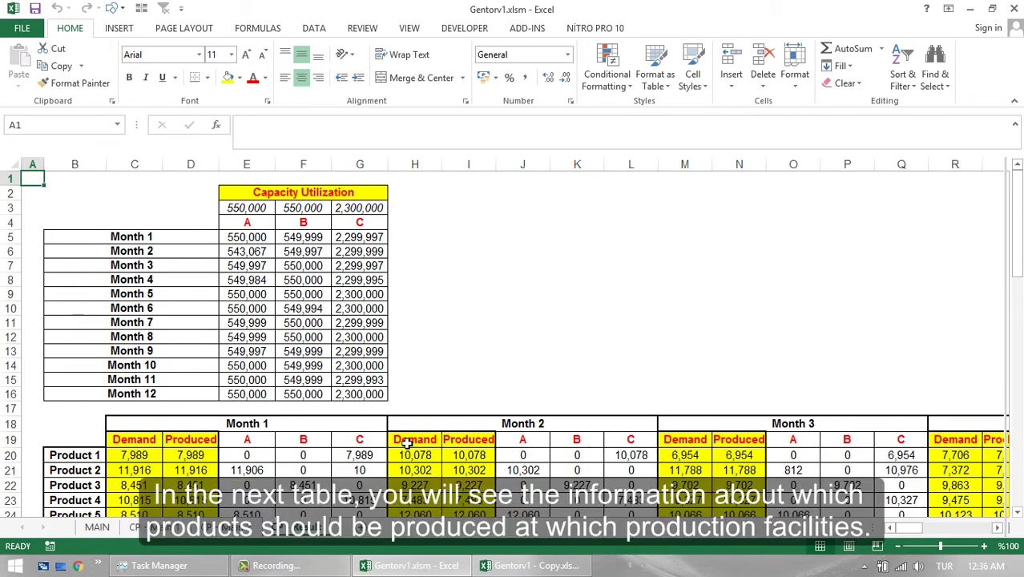
pyautogui.click(366, 455)
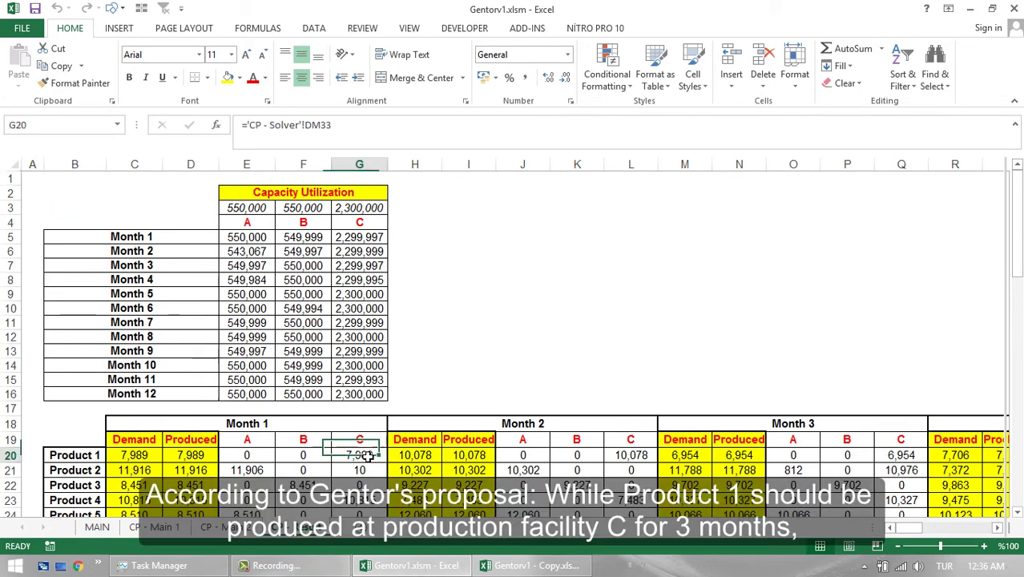
pyautogui.click(624, 455)
pyautogui.click(900, 455)
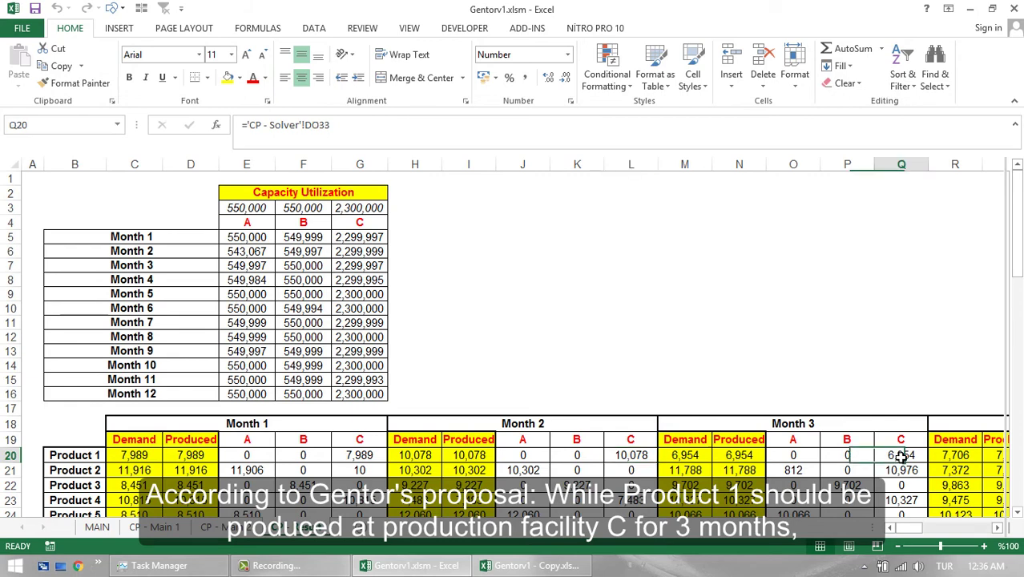
pyautogui.click(259, 471)
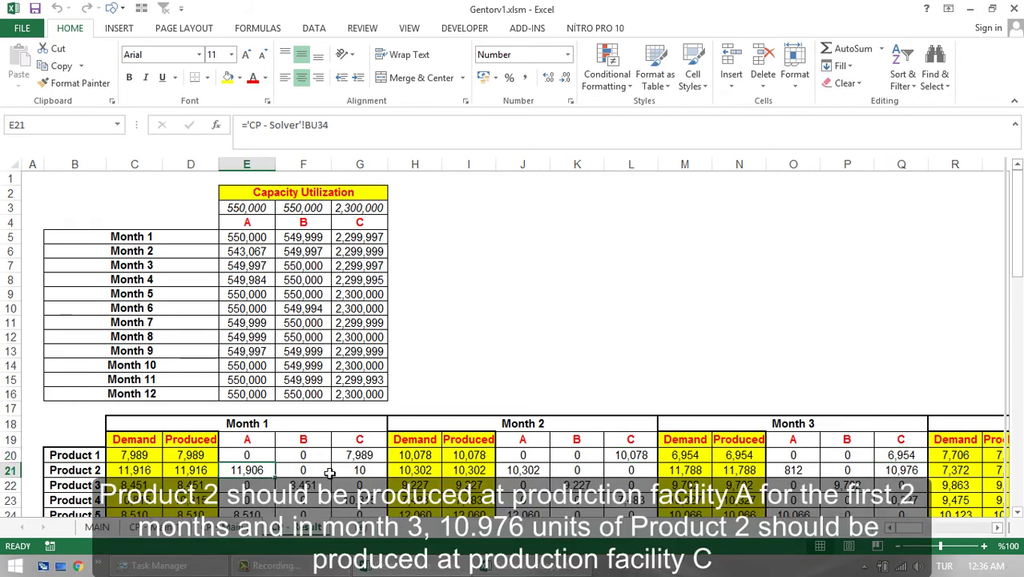
pyautogui.click(523, 470)
pyautogui.click(792, 469)
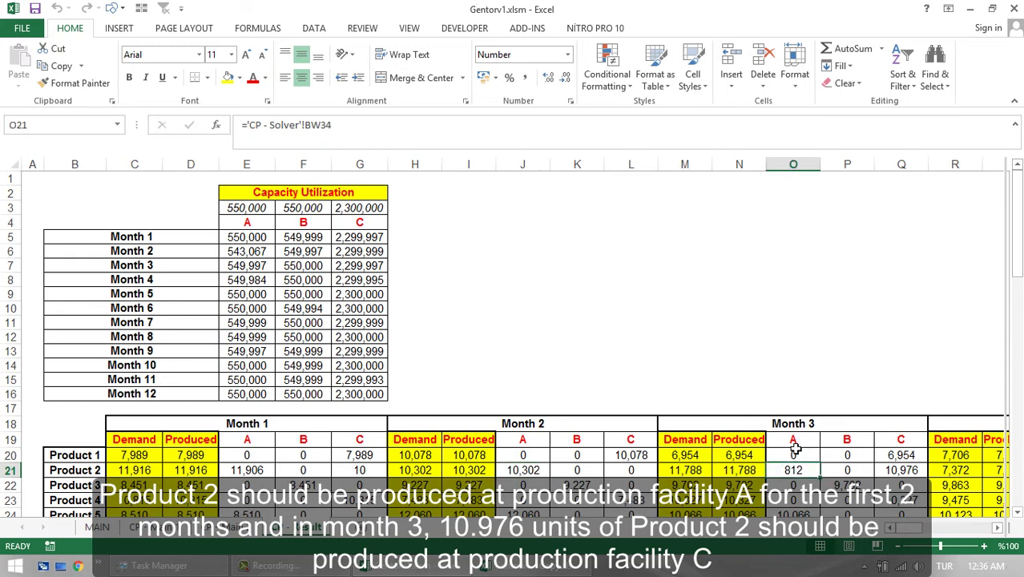
pyautogui.click(795, 437)
pyautogui.click(890, 463)
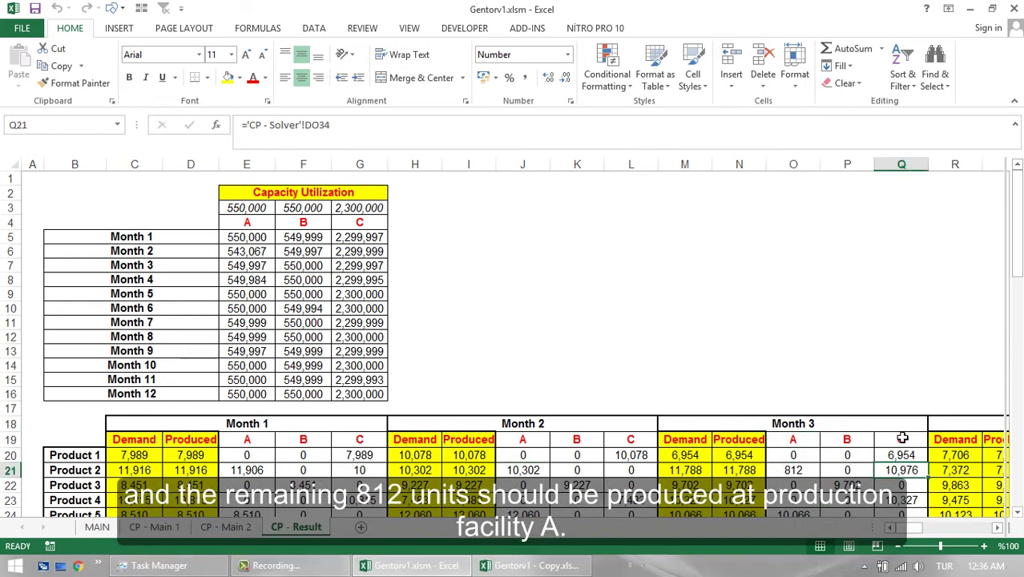
pyautogui.click(902, 438)
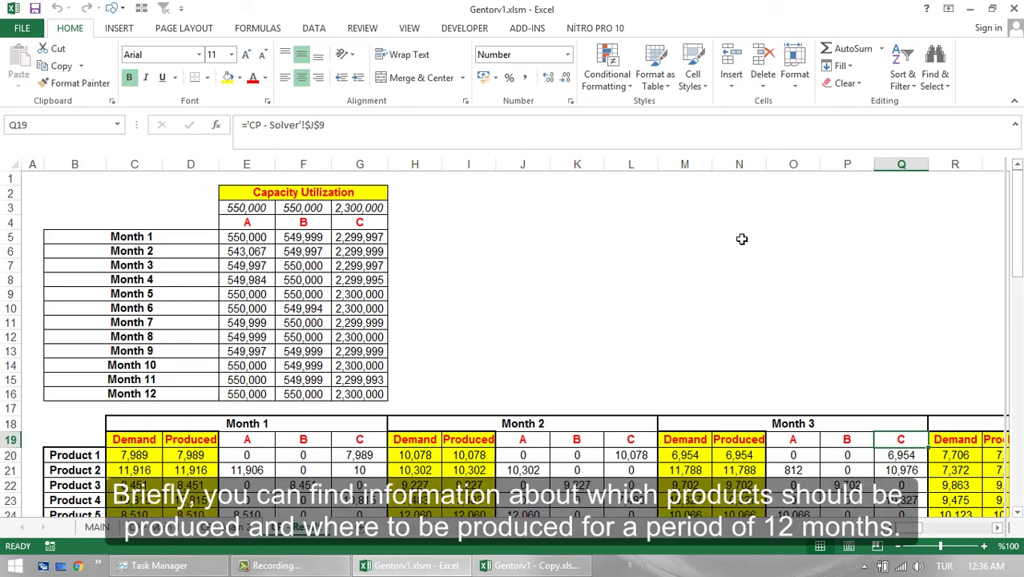
# Scroll through the CP - Result sheet, then return to the MAIN sheet
pyautogui.scroll(-2, 741, 239)
pyautogui.scroll(-2, 741, 238)
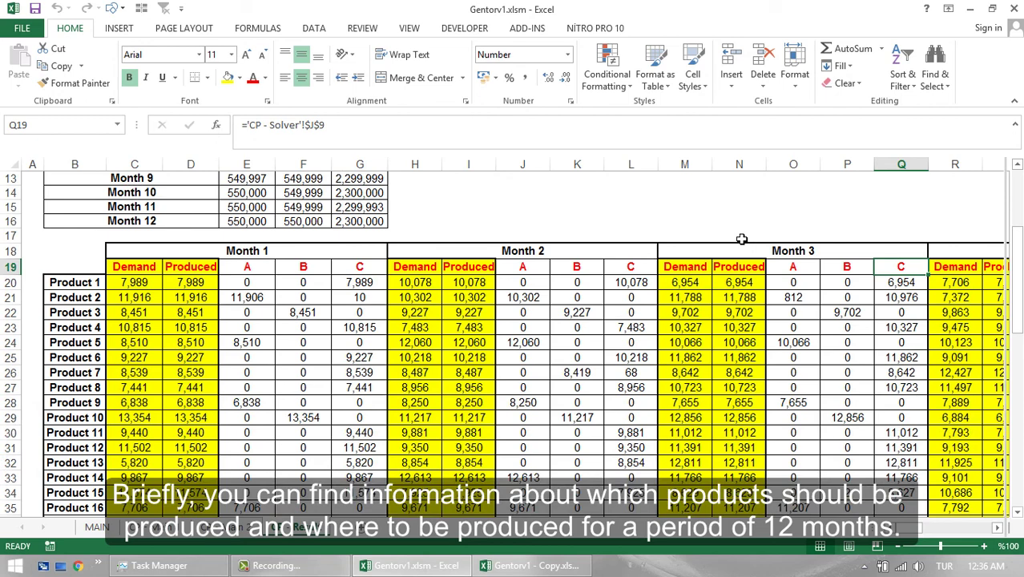
pyautogui.click(96, 527)
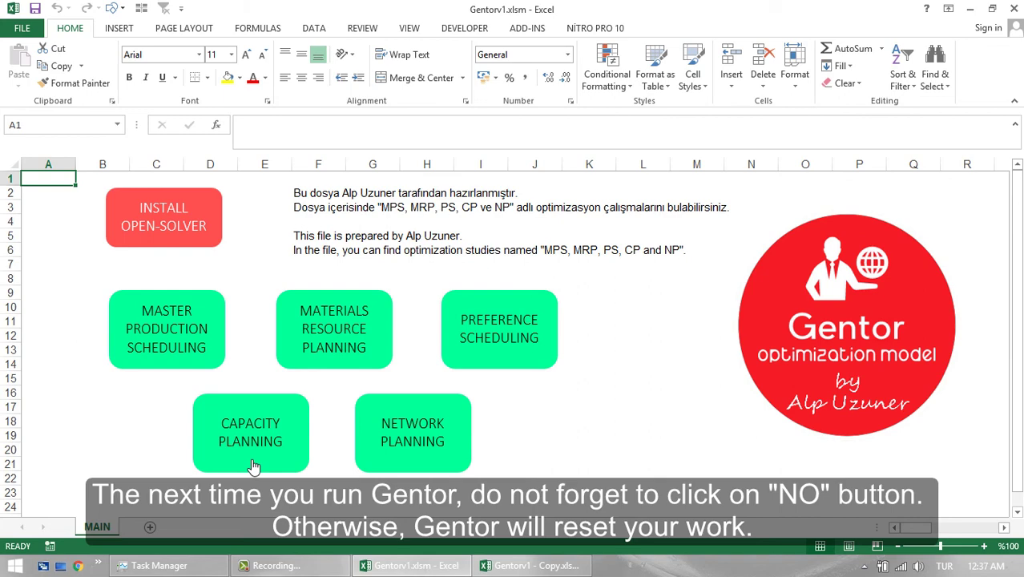
# Reopen Capacity Planning and decline rebuilding, keeping the existing CP model
pyautogui.click(253, 465)
pyautogui.click(551, 289)
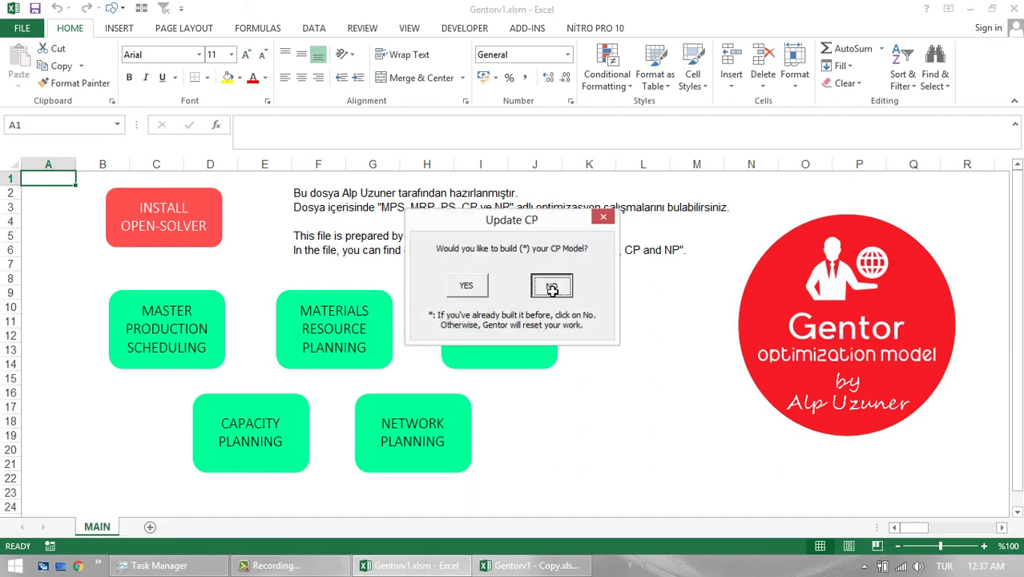